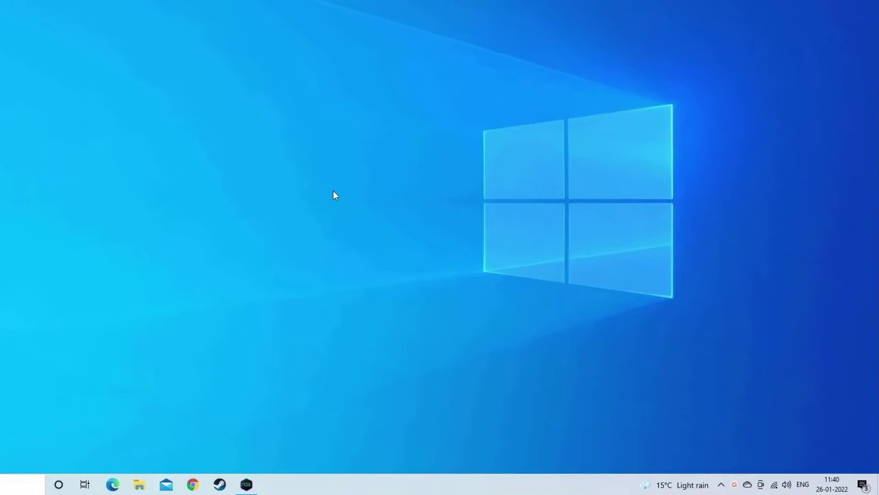
Adjust the Windows system volume and raise the volume inside the NoxPlayer emulator
{"action": "left_click", "coordinate": [781, 483]}
{"action": "mouse_move", "coordinate": [831, 454]}
{"action": "left_mouse_down"}
{"action": "mouse_move", "coordinate": [823, 456]}
{"action": "mouse_move", "coordinate": [831, 456]}
{"action": "left_mouse_up"}
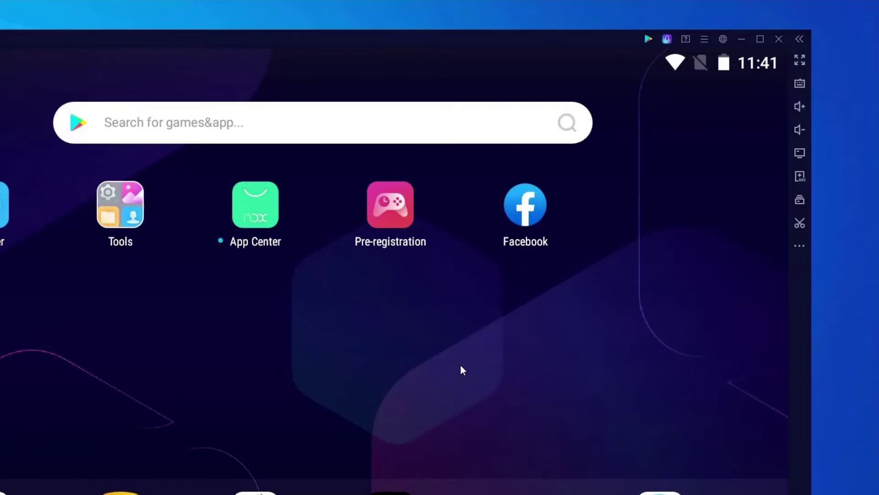
{"action": "left_click", "coordinate": [801, 108]}
{"action": "left_click", "coordinate": [801, 109]}
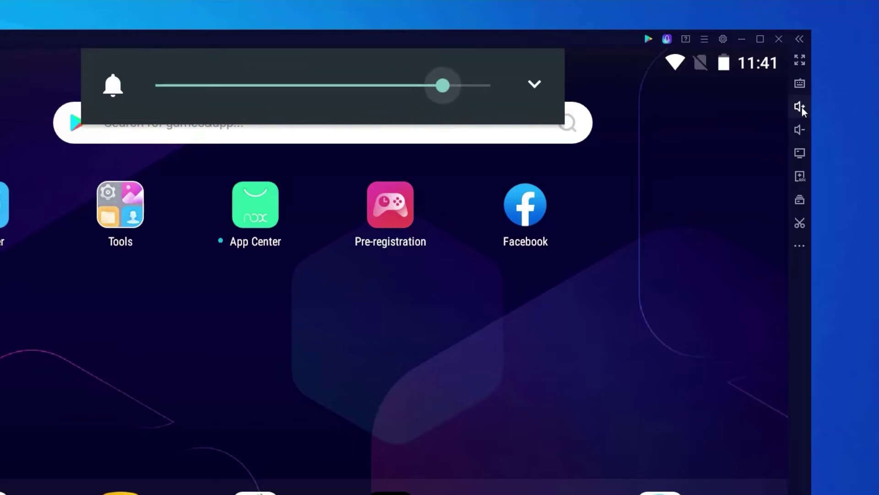
{"action": "left_click", "coordinate": [801, 107]}
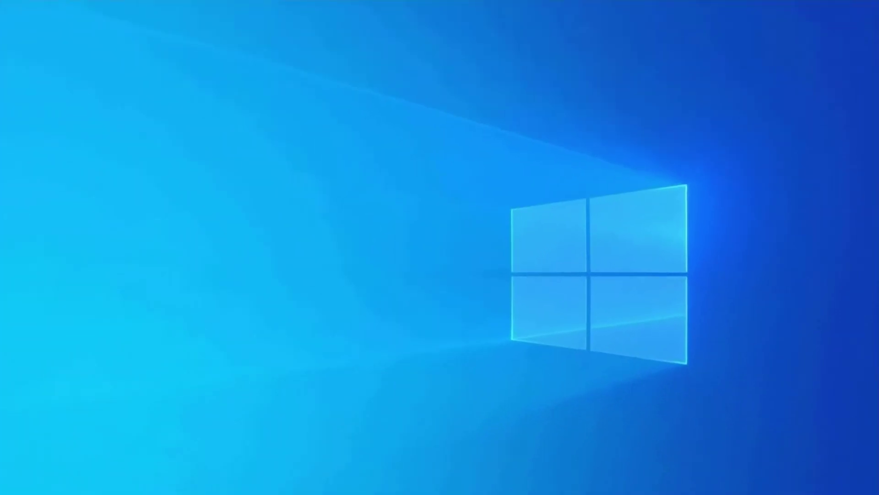
In Nox multi-instance manager, toggle the option to turn off sounds in NoxPlayer's Extreme Multi-instance settings and save them
{"action": "double_click", "coordinate": [14, 298]}
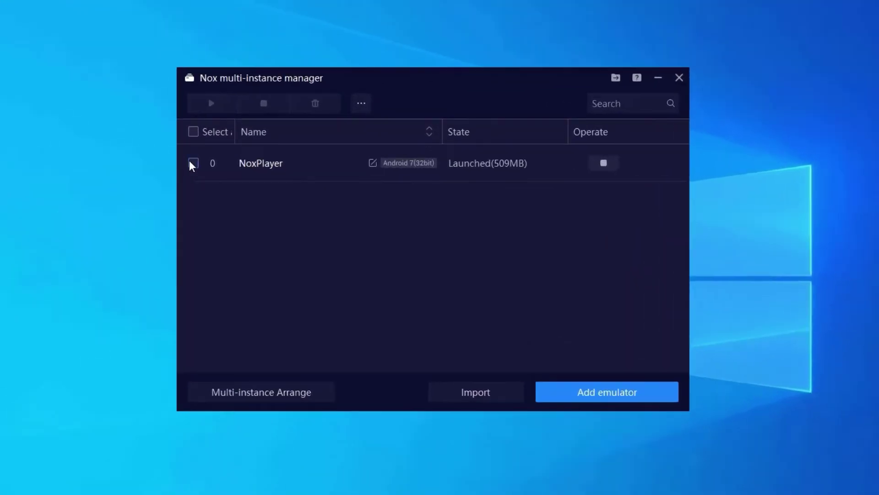
{"action": "left_click", "coordinate": [191, 162]}
{"action": "left_click", "coordinate": [360, 105]}
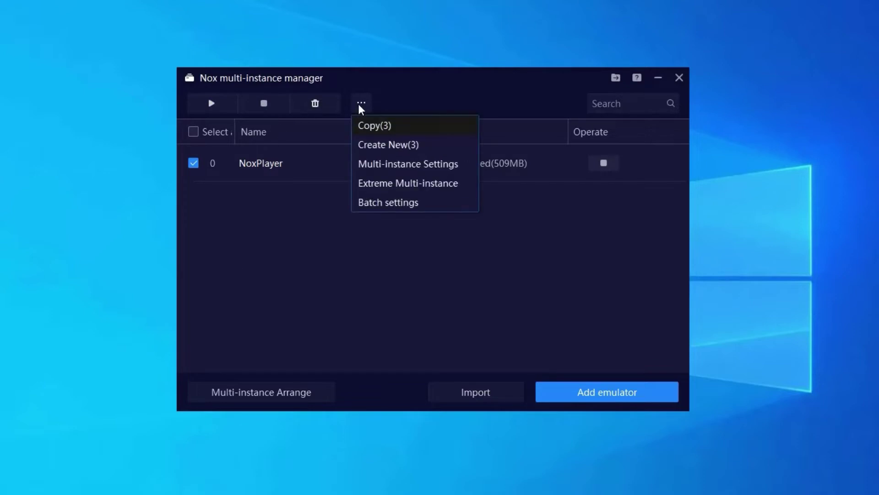
{"action": "left_click", "coordinate": [402, 183]}
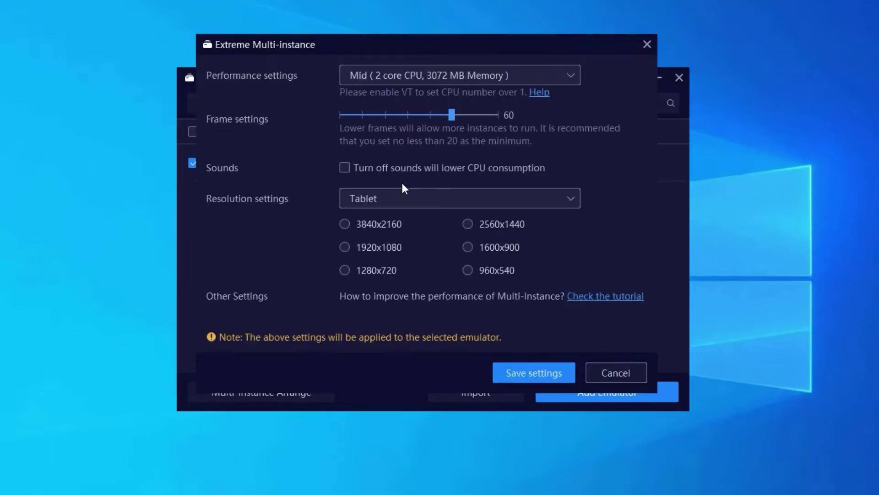
{"action": "left_click", "coordinate": [426, 169]}
{"action": "left_click", "coordinate": [534, 373]}
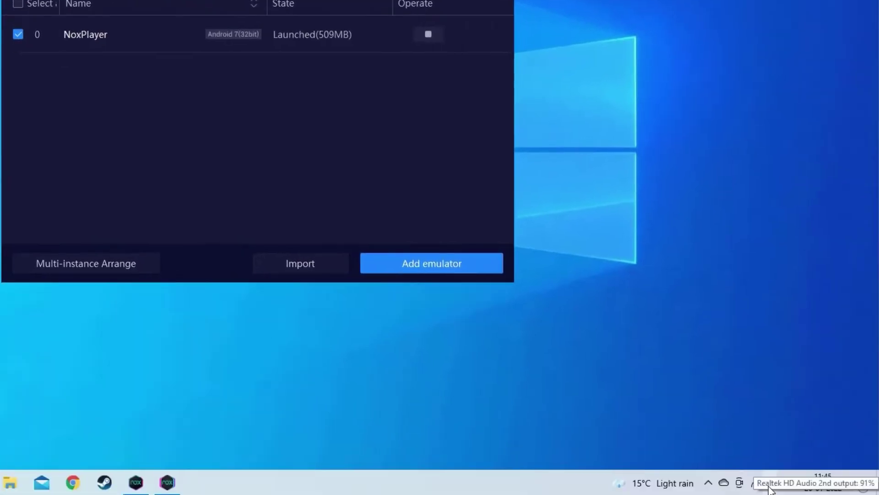
Open the Windows Volume mixer
{"action": "right_click", "coordinate": [755, 484]}
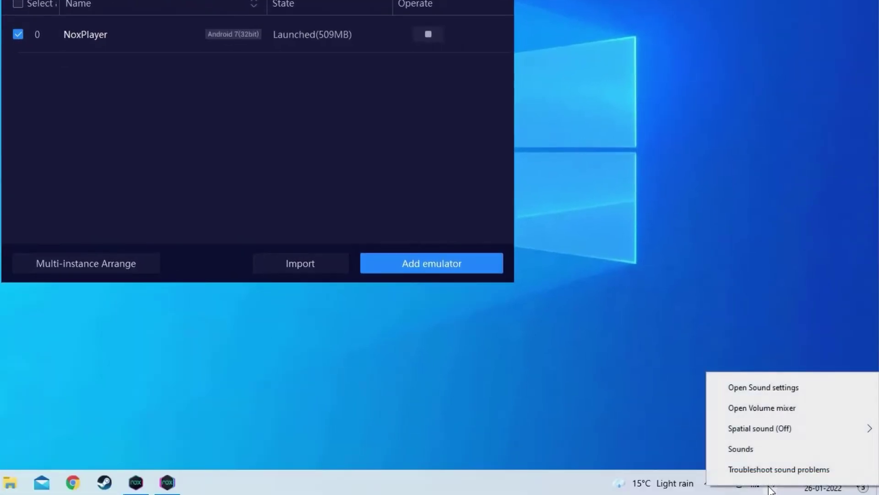
{"action": "left_click", "coordinate": [757, 409]}
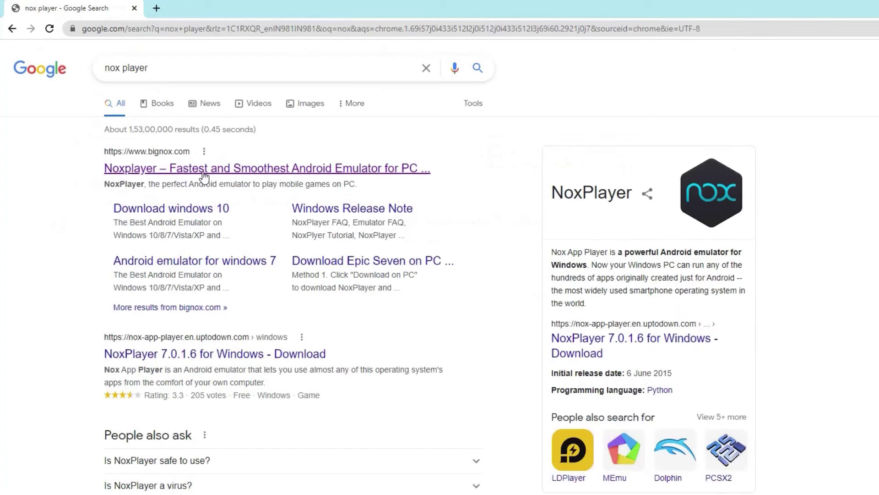
Download NoxPlayer version 7.0.2.0 from the bignox.com website in Chrome and install it
{"action": "left_click", "coordinate": [204, 176]}
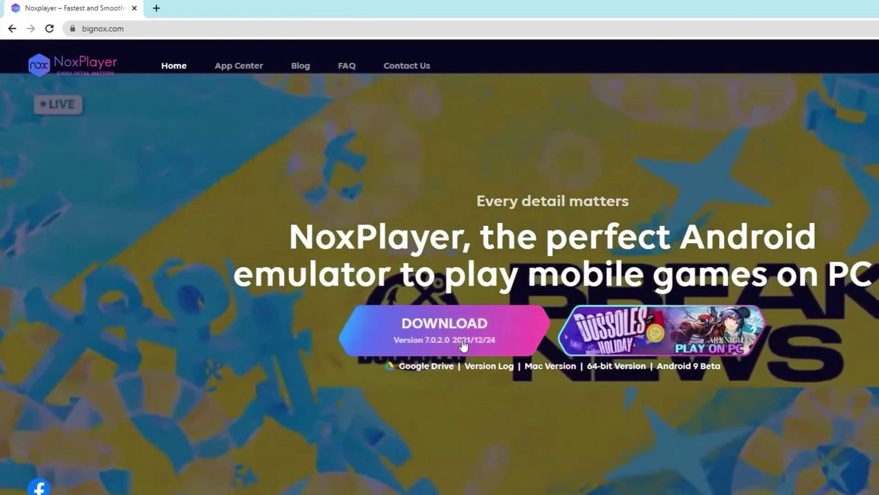
{"action": "left_click", "coordinate": [464, 345]}
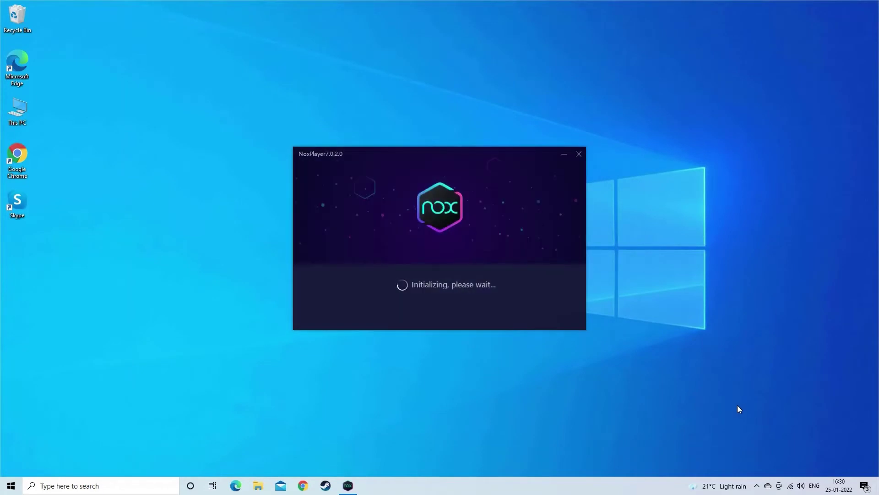
{"action": "left_click", "coordinate": [463, 289]}
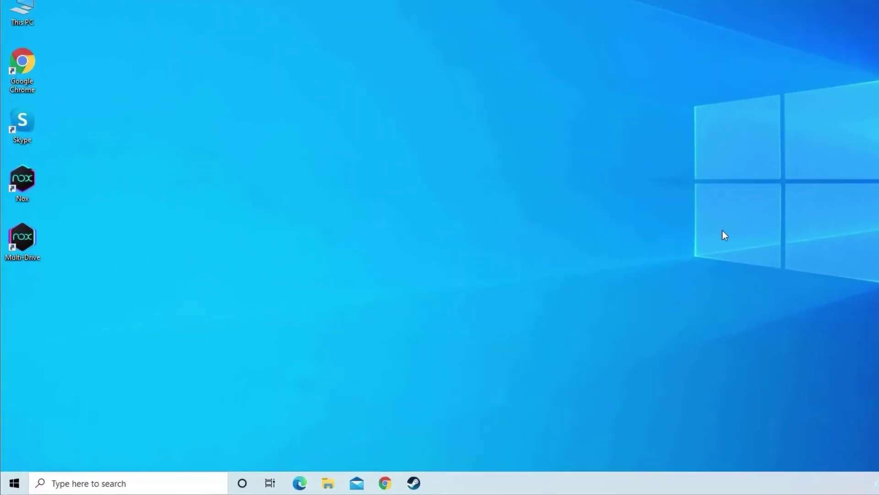
Open Device Manager by running devmgmt.msc
{"action": "key", "text": "super+r"}
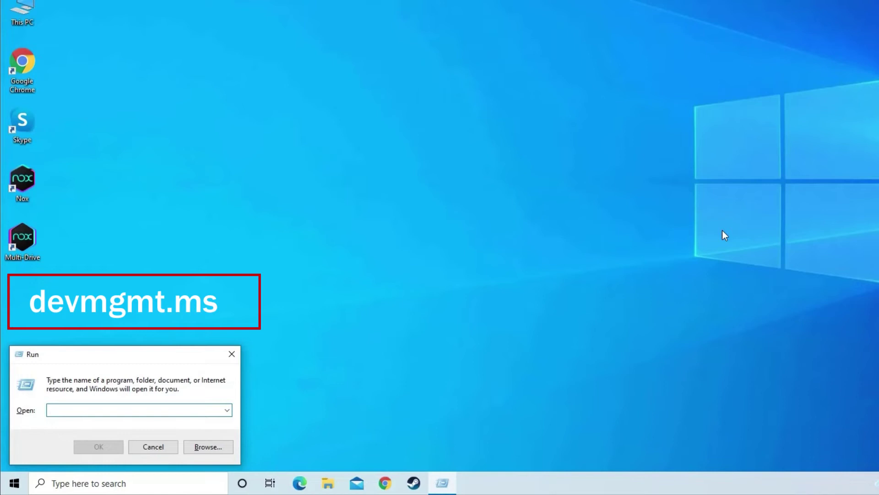
{"action": "type", "text": "devm"}
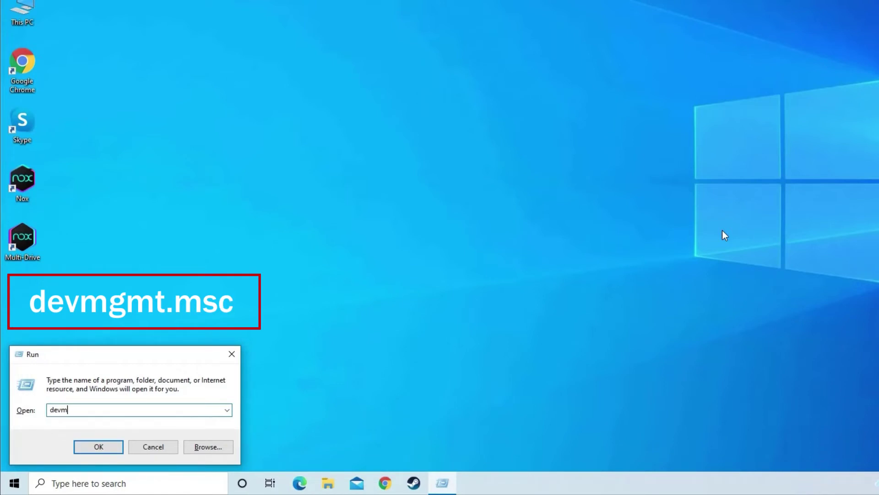
{"action": "type", "text": "gmt.msc"}
{"action": "key", "text": "Return"}
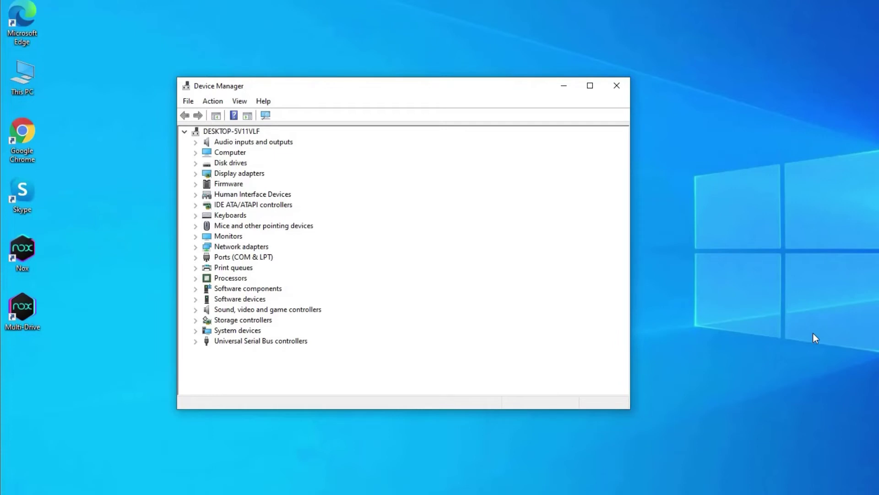
Update the driver of the Realtek HD Audio 2nd output device by searching automatically for drivers
{"action": "double_click", "coordinate": [227, 142]}
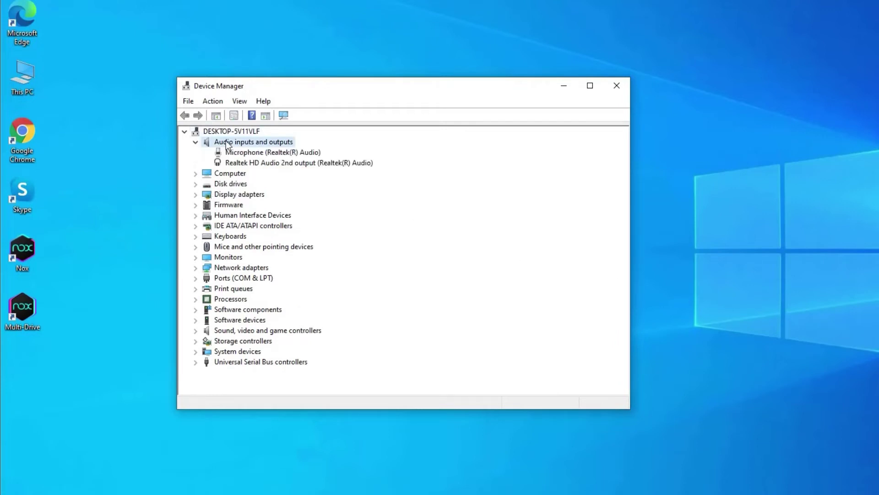
{"action": "left_click", "coordinate": [288, 163]}
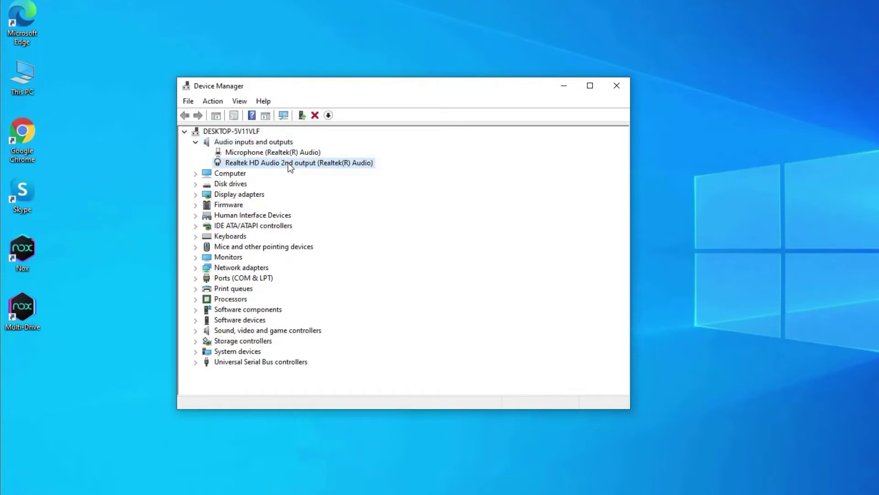
{"action": "right_click", "coordinate": [288, 163]}
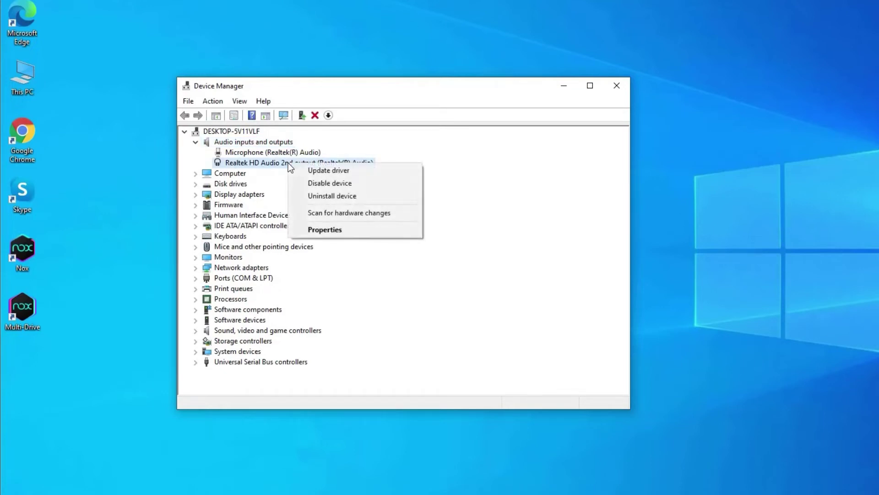
{"action": "left_click", "coordinate": [327, 176]}
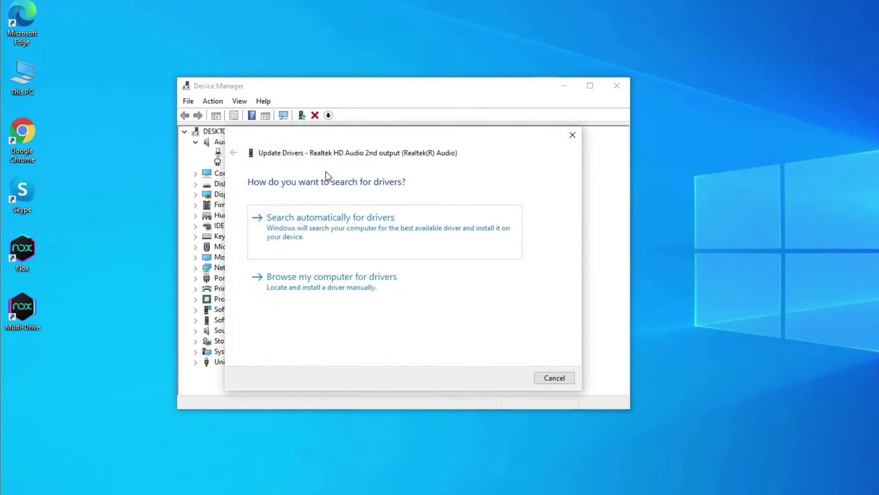
{"action": "left_click", "coordinate": [318, 227]}
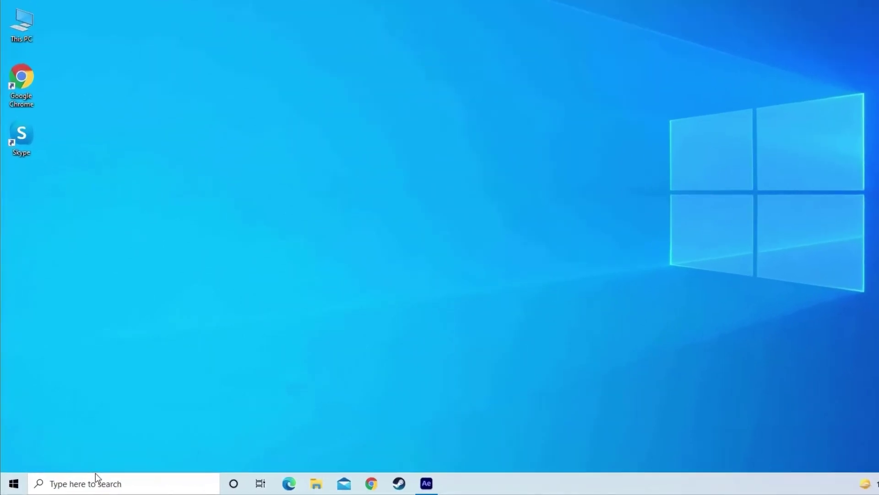
Toggle hardware-accelerated GPU scheduling in the Graphics settings of the Windows Settings app
{"action": "left_click", "coordinate": [68, 485]}
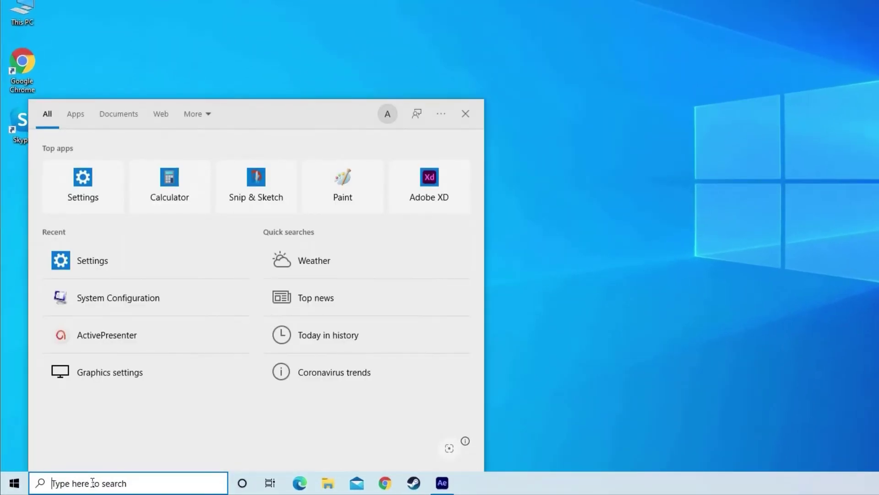
{"action": "type", "text": "sett"}
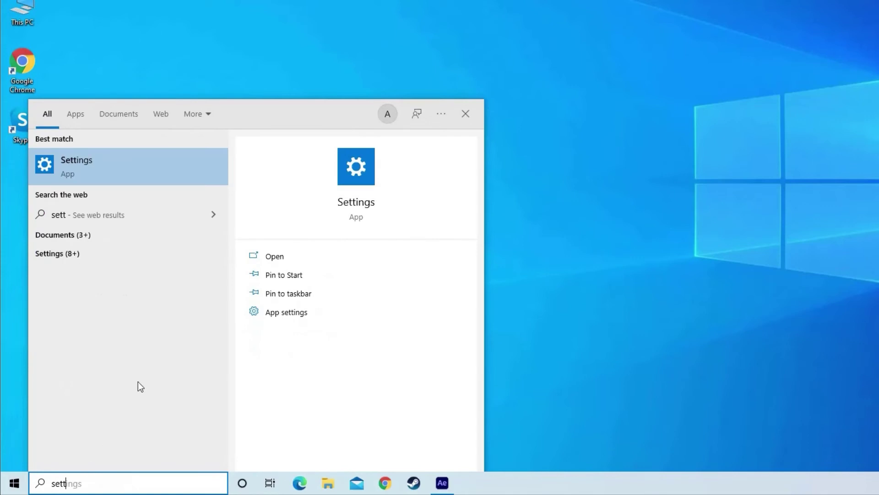
{"action": "left_click", "coordinate": [85, 169]}
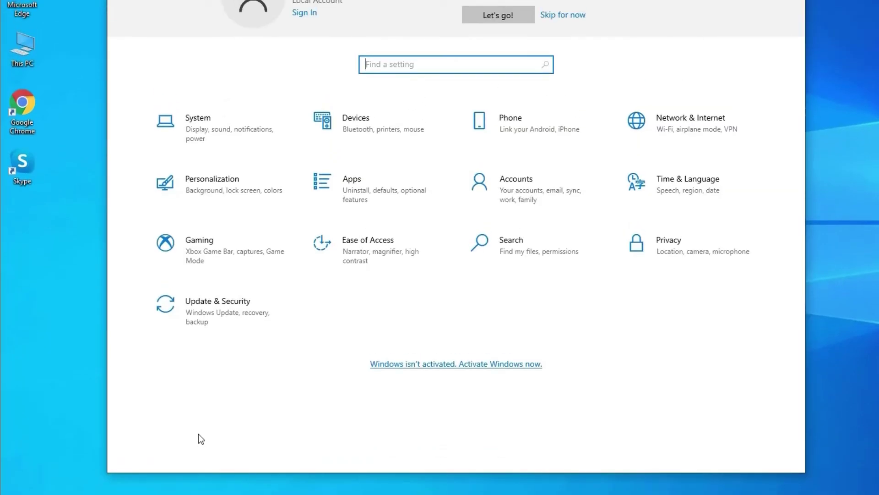
{"action": "left_click", "coordinate": [196, 137]}
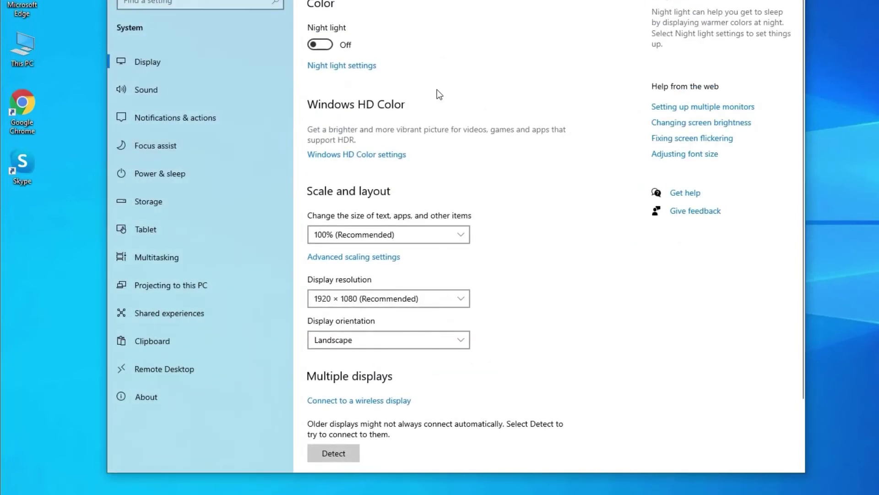
{"action": "scroll", "coordinate": [474, 112], "scroll_direction": "down", "scroll_amount": 2}
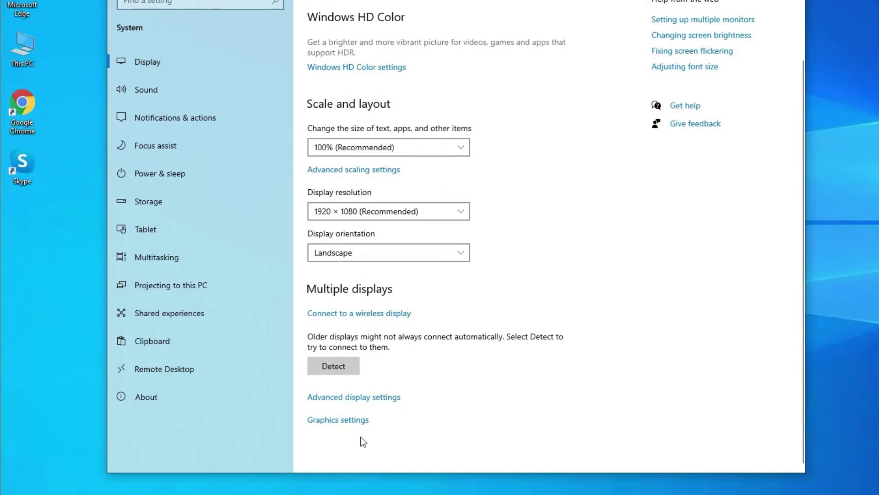
{"action": "left_click", "coordinate": [347, 425]}
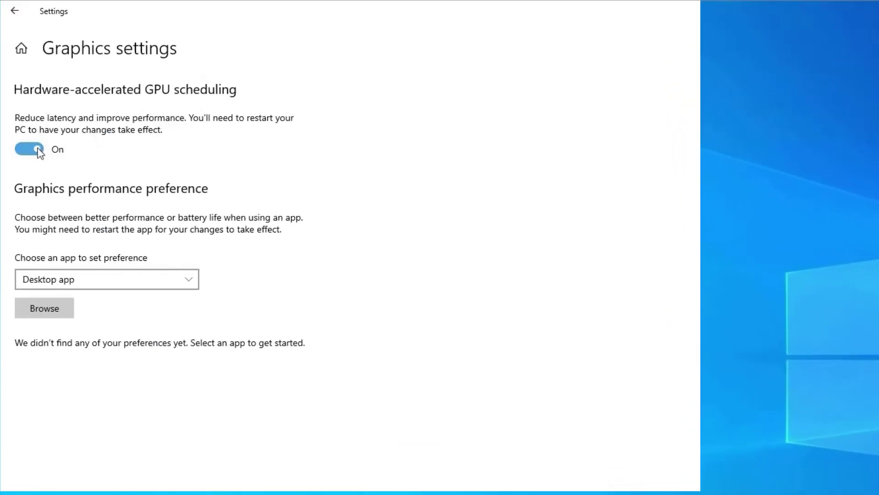
{"action": "left_click", "coordinate": [40, 151]}
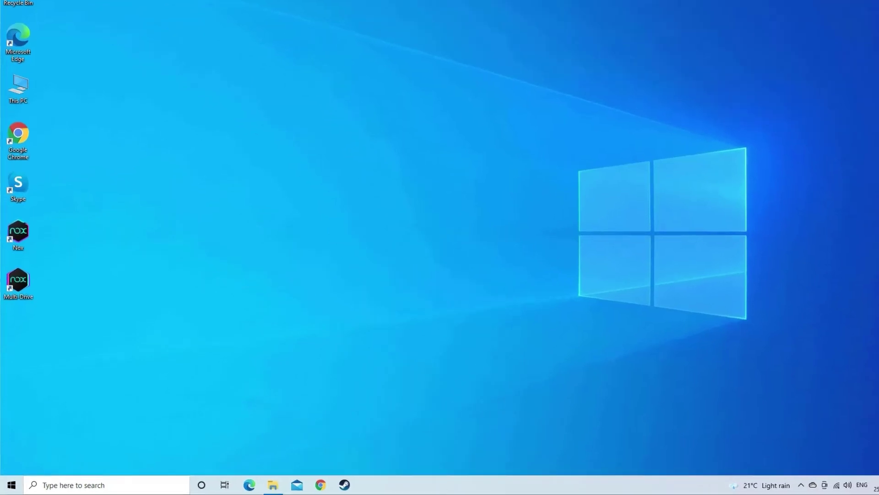
Run the control command to open Control Panel and go to the list for uninstalling programs
{"action": "key", "text": "super+r"}
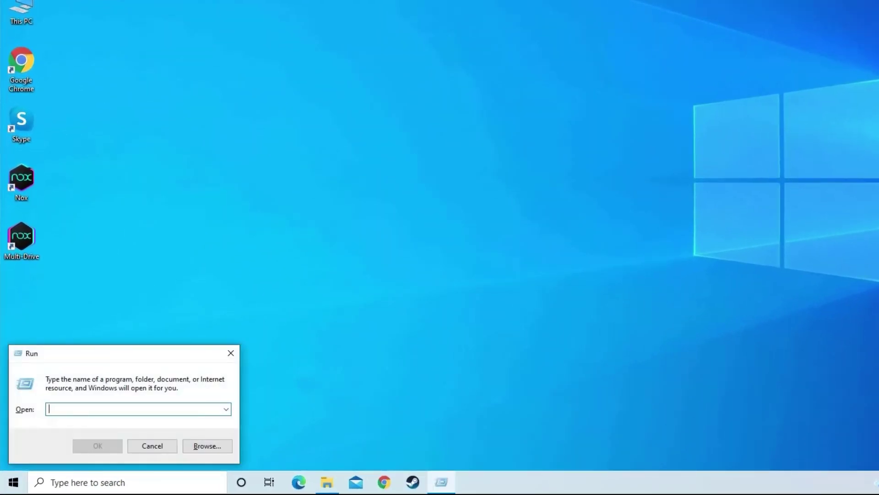
{"action": "type", "text": "c"}
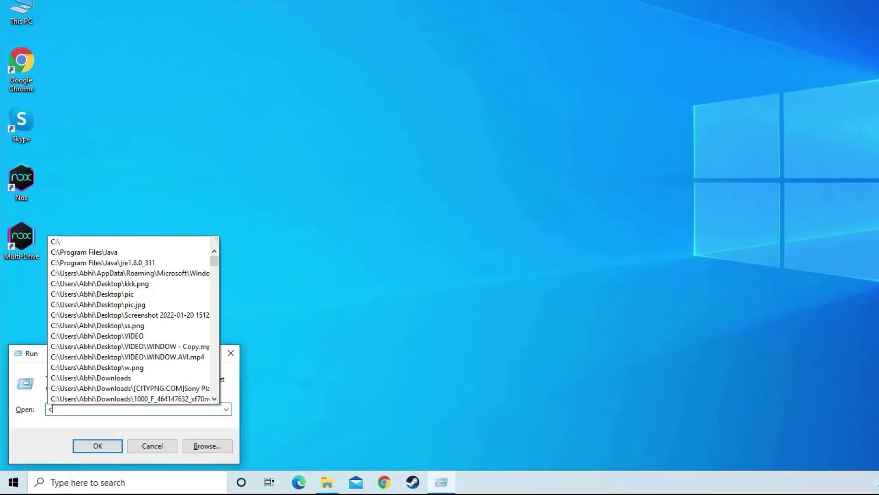
{"action": "type", "text": "ontrol"}
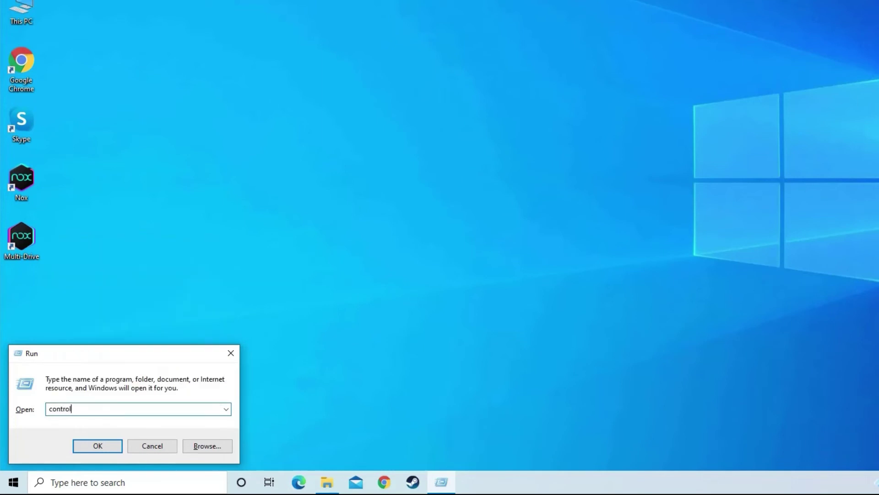
{"action": "key", "text": "Return"}
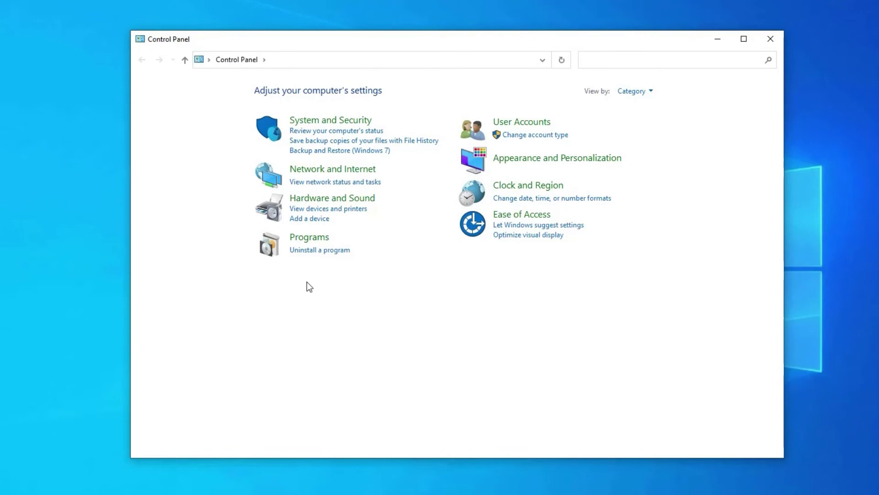
{"action": "left_click", "coordinate": [327, 251]}
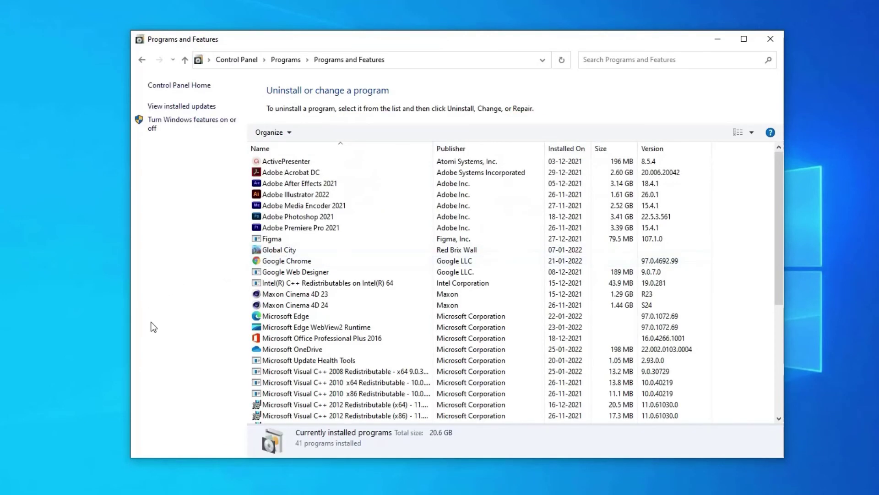
Uninstall NoxPlayer from the installed programs list
{"action": "scroll", "coordinate": [281, 286], "scroll_direction": "down", "scroll_amount": 6}
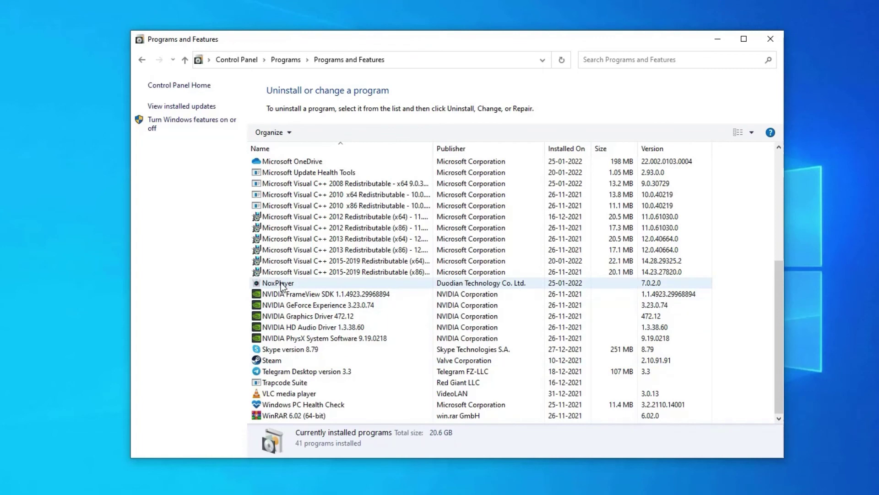
{"action": "double_click", "coordinate": [280, 284]}
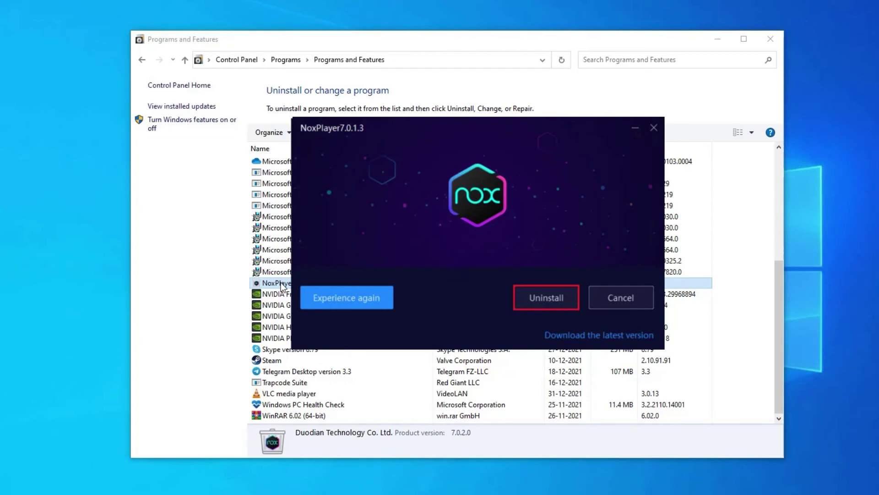
{"action": "key", "text": "Return"}
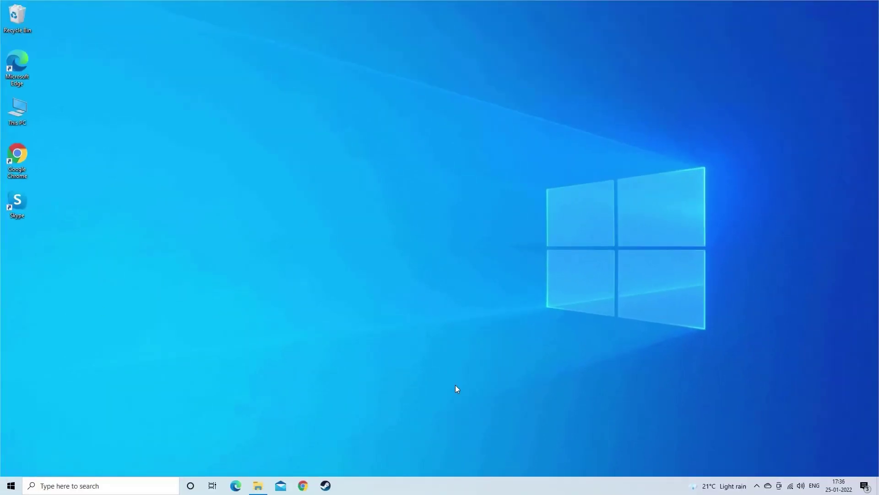
Switch to Chrome, search for nox player and open the official NoxPlayer website
{"action": "left_click", "coordinate": [303, 485]}
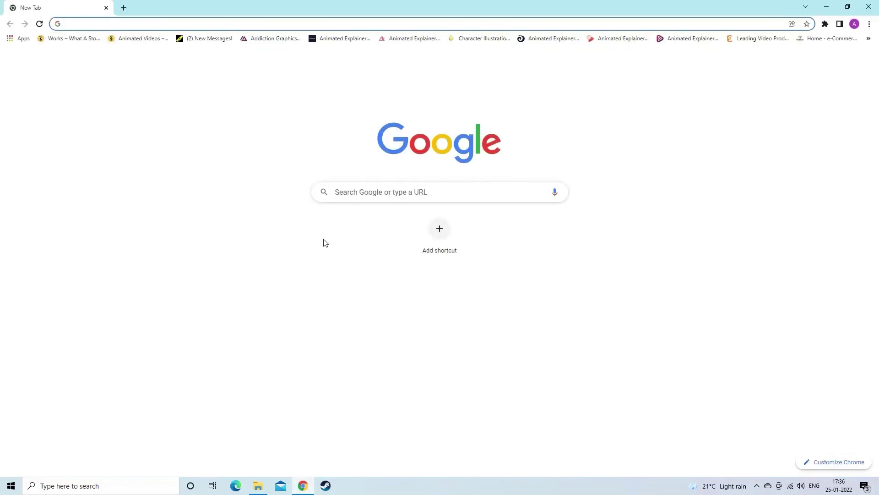
{"action": "type", "text": "n"}
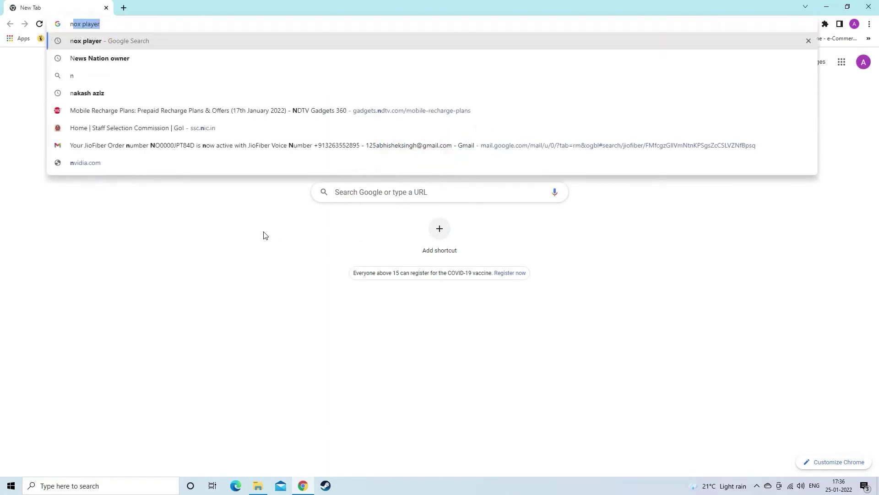
{"action": "type", "text": "ox"}
{"action": "left_click", "coordinate": [189, 131]}
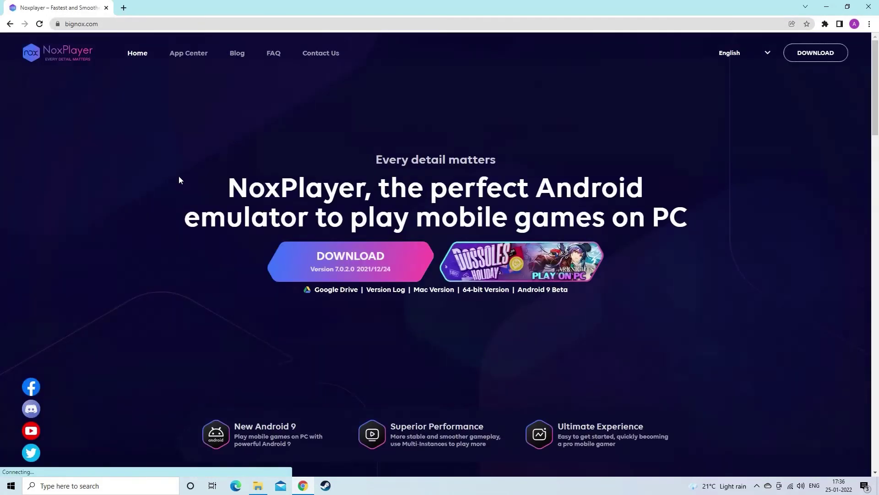